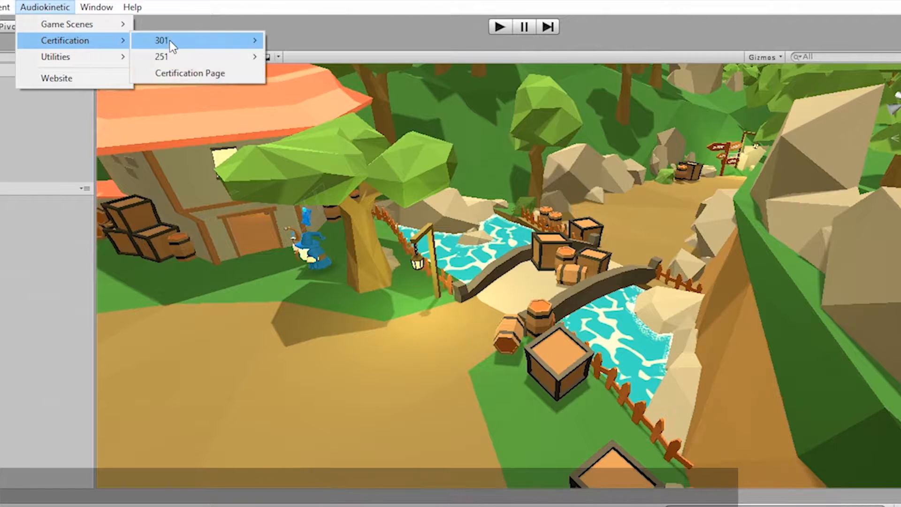
- Open the EventPositionConfiner scene from Lesson 2 of the 301 certification
mouse_move(310, 57)
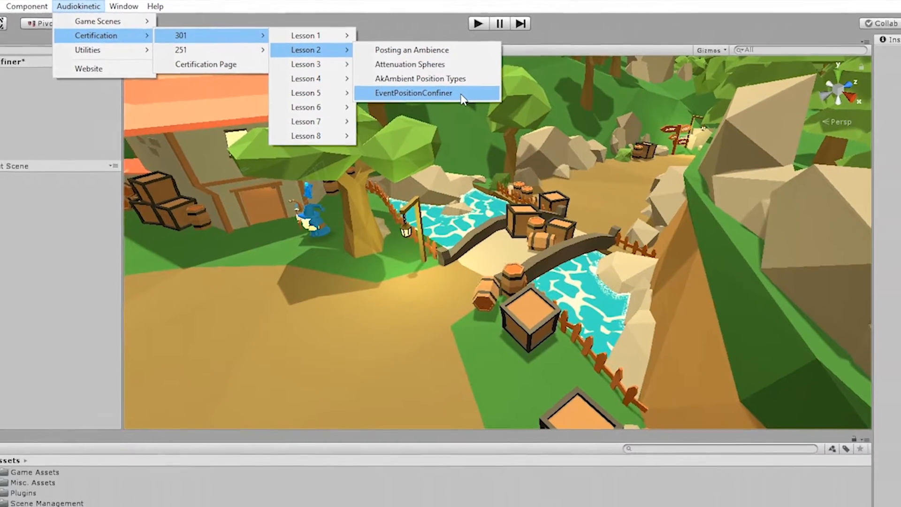
left_click(480, 108)
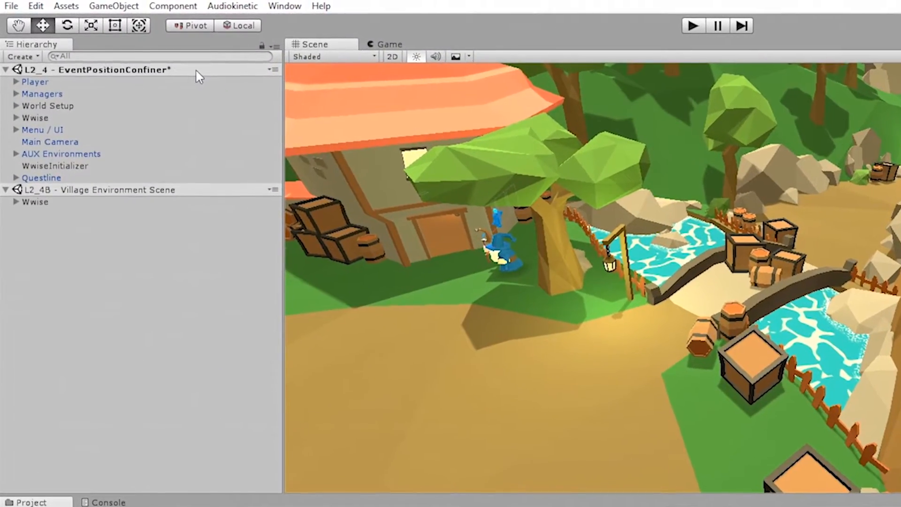
- Select the River object under Wwise in the Village Environment Scene and view the river from above
left_click(123, 45)
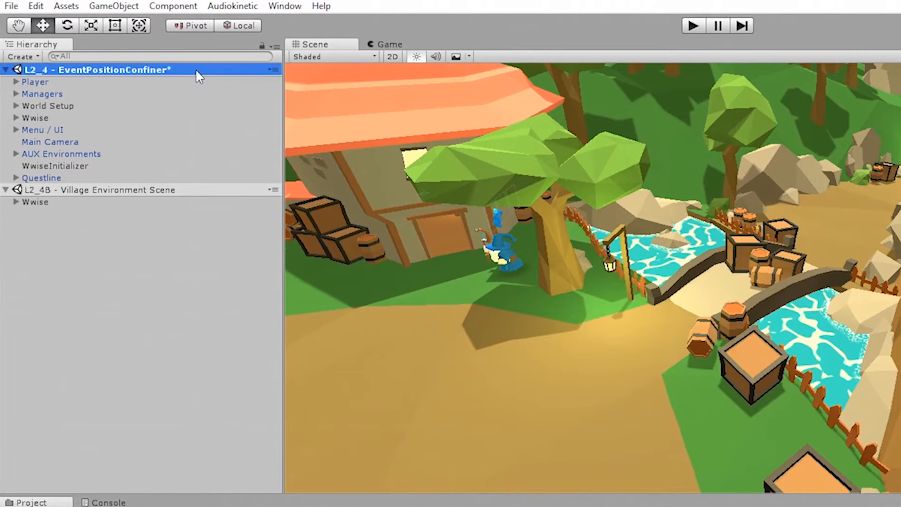
left_click(114, 108)
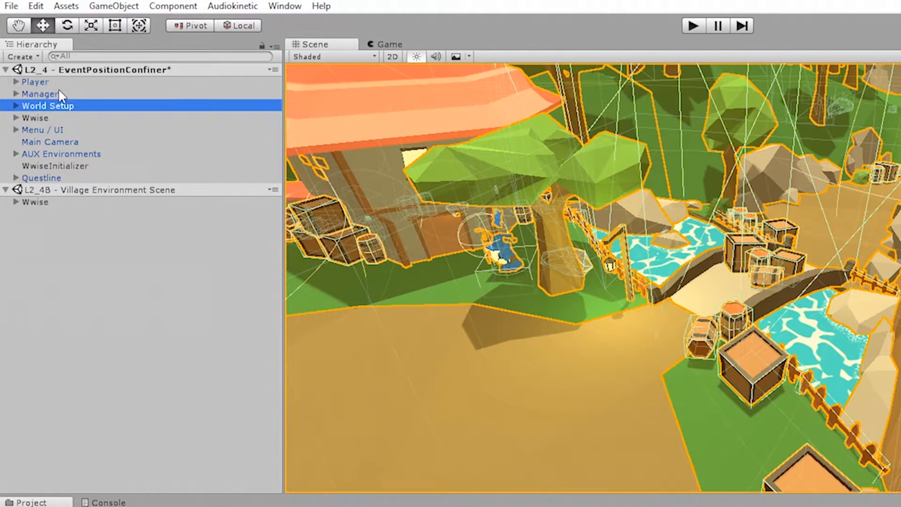
left_click(91, 191)
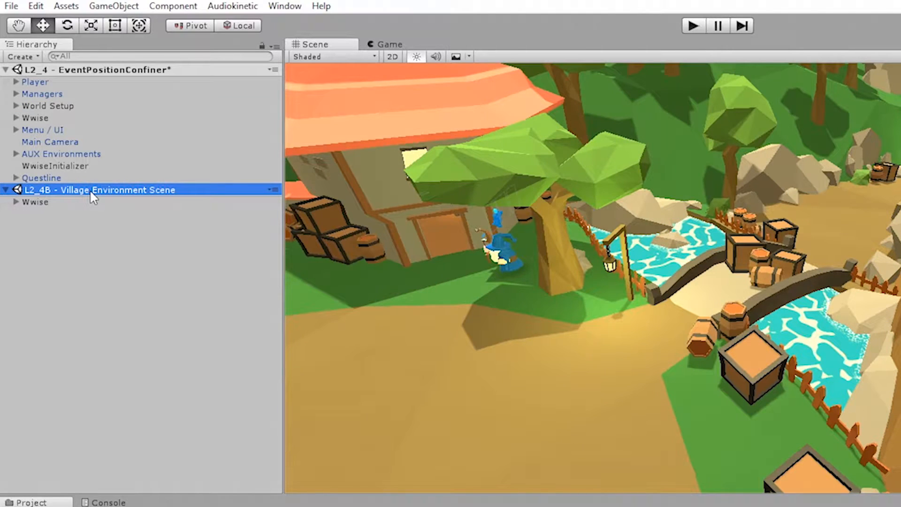
left_click(16, 201)
left_click(74, 225)
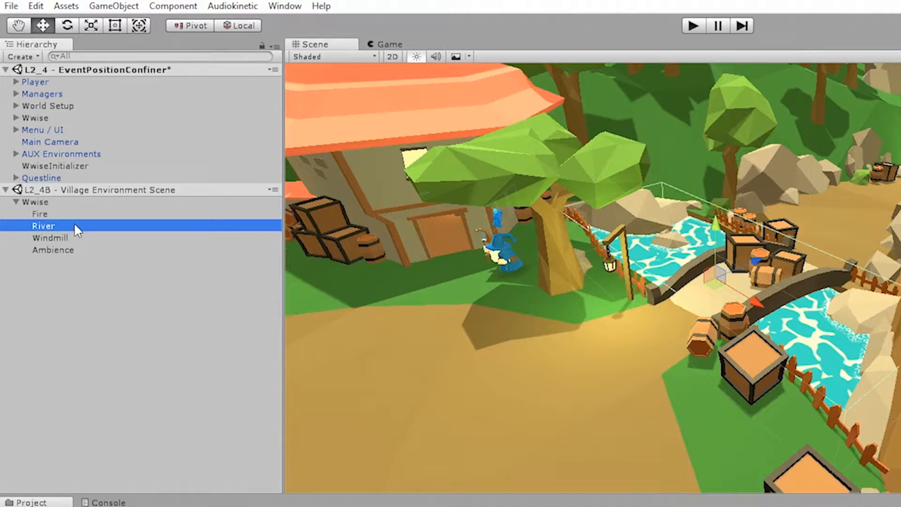
left_click_drag(822, 204, 899, 416, "alt")
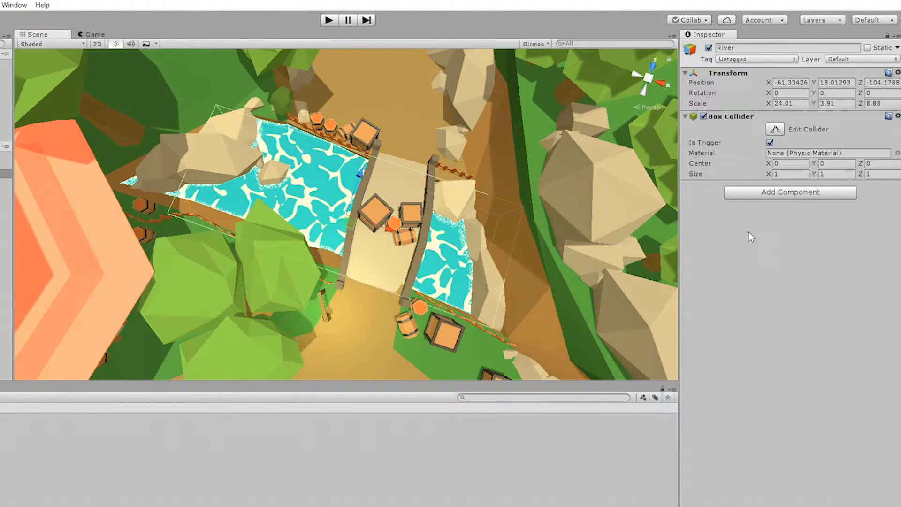
- Add an Event Position Confiner component to the River object
left_click(790, 191)
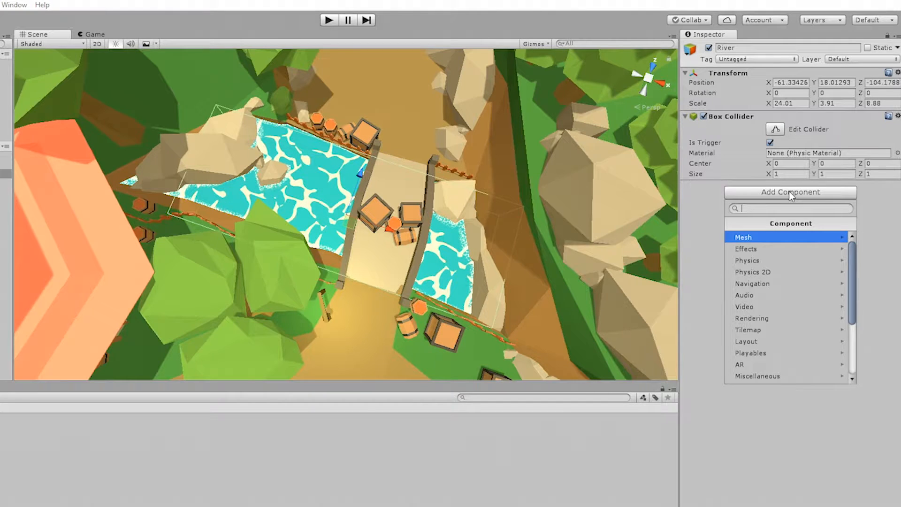
type("event")
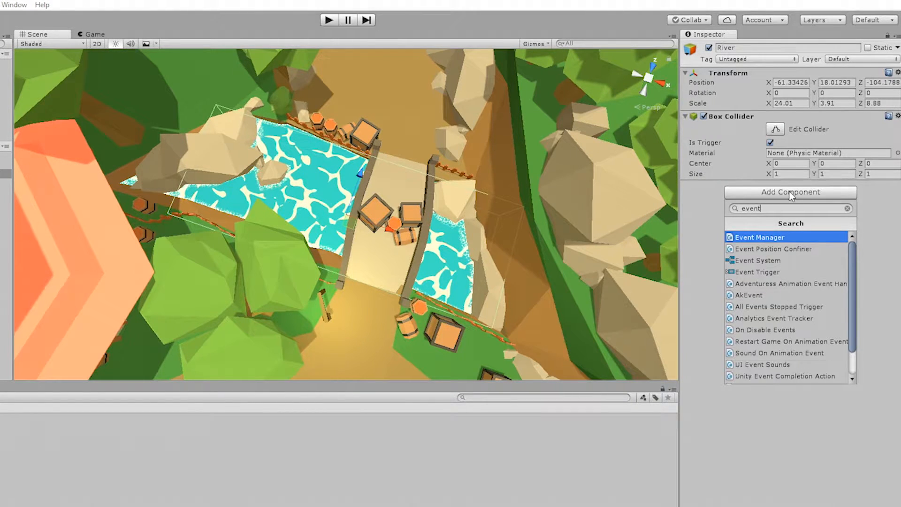
type("positionconfiner")
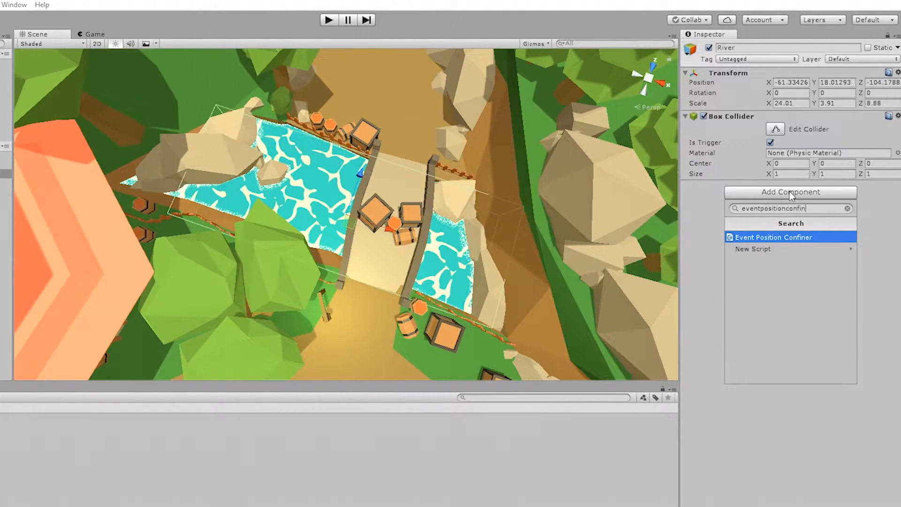
left_click(786, 238)
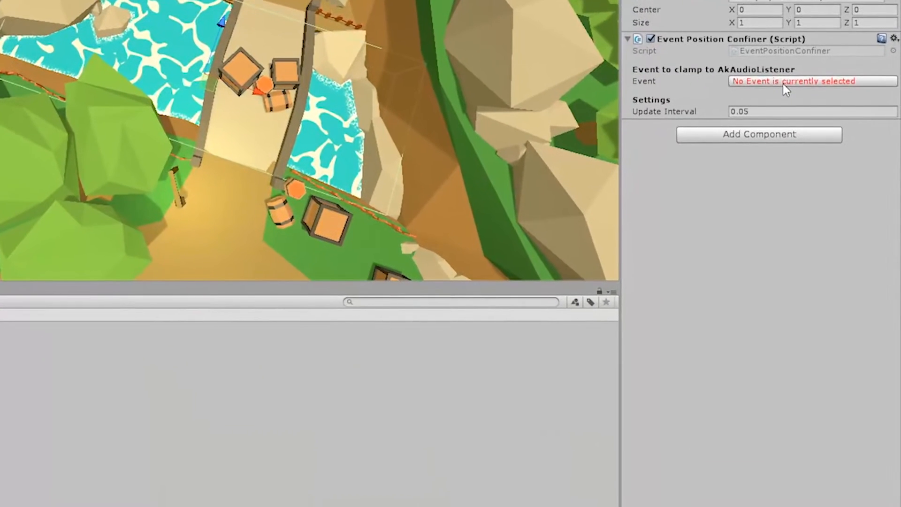
- Assign the Ambient_River event from Ambient > SoundBankSpecific to the River's Event Position Confiner
left_click(783, 83)
left_click(750, 131)
left_click(761, 142)
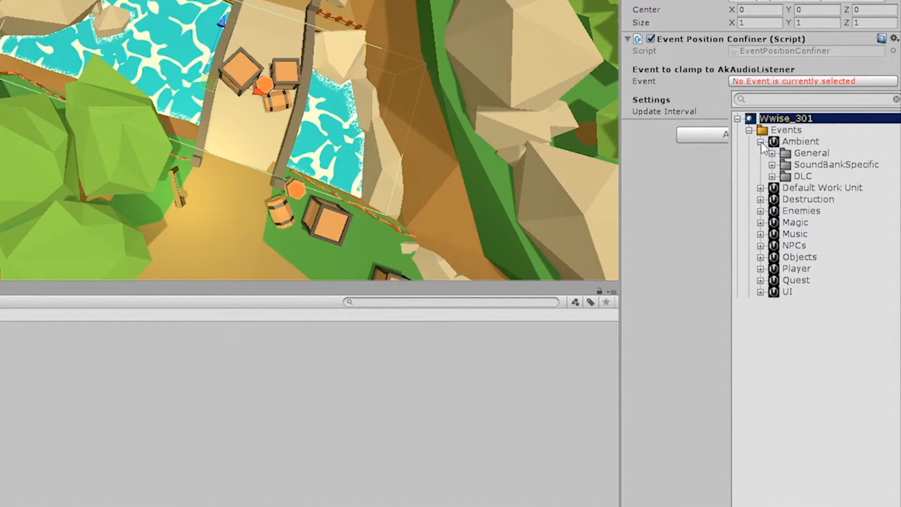
left_click(772, 164)
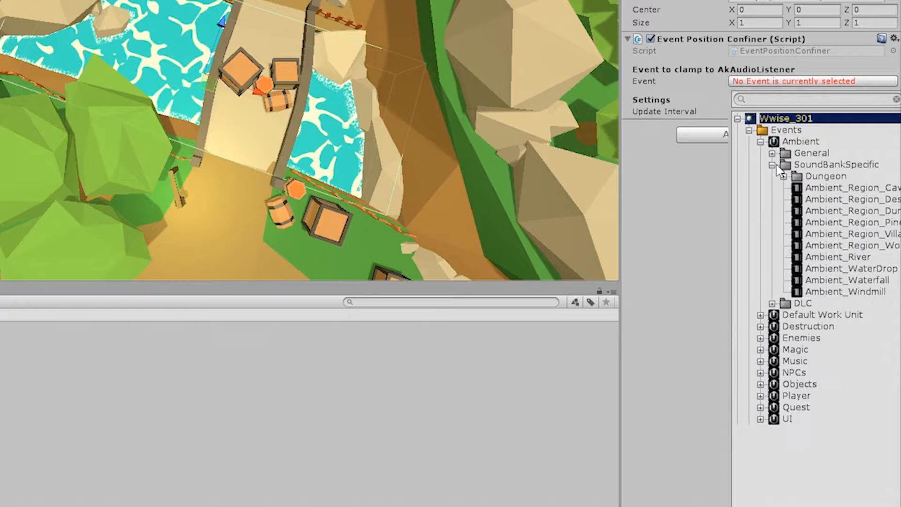
left_click(824, 261)
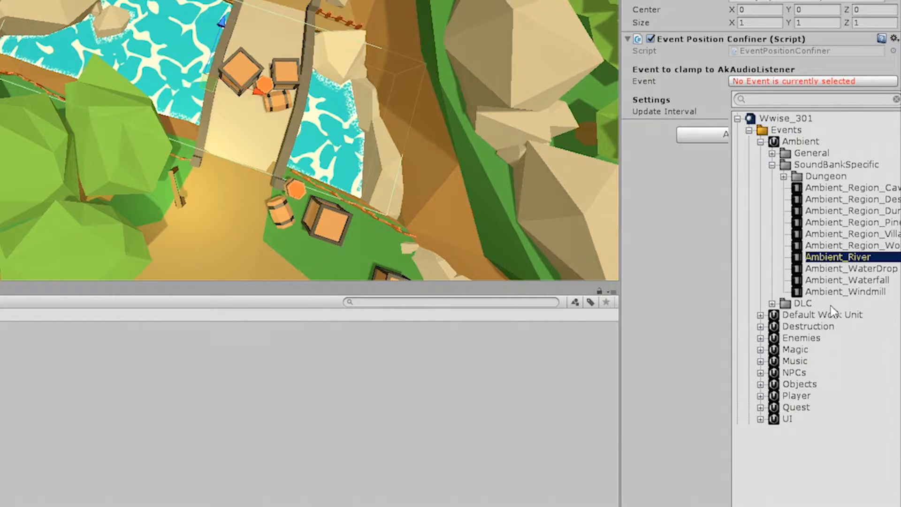
left_click(774, 497)
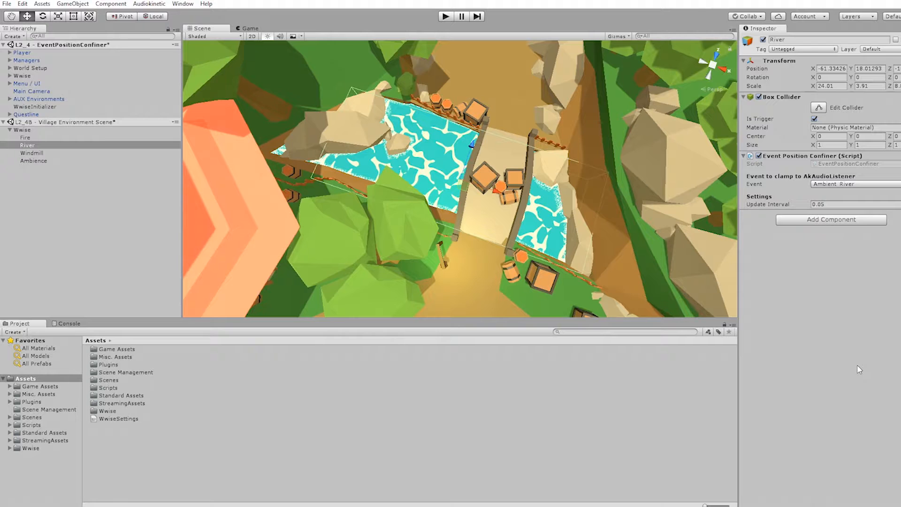
- Switch the editor to the 2 by 3 layout to show the Scene and Game views together
left_click(832, 204)
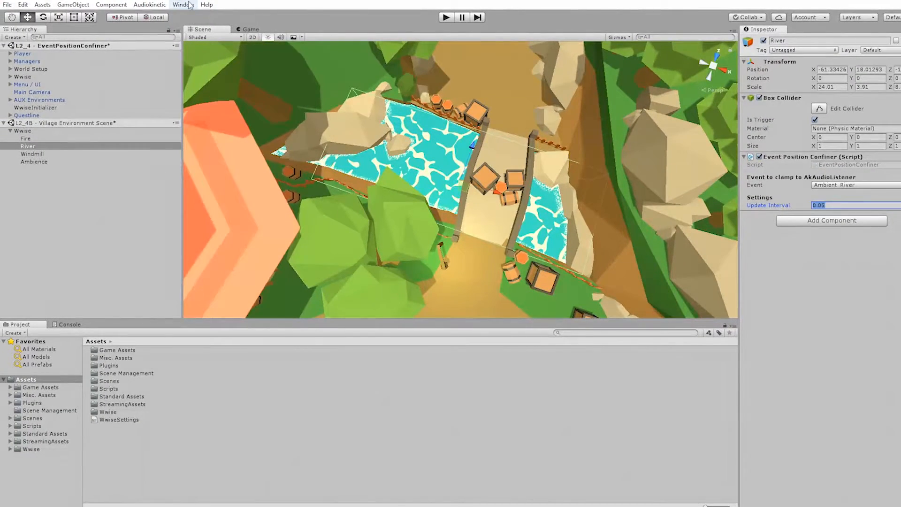
left_click(189, 4)
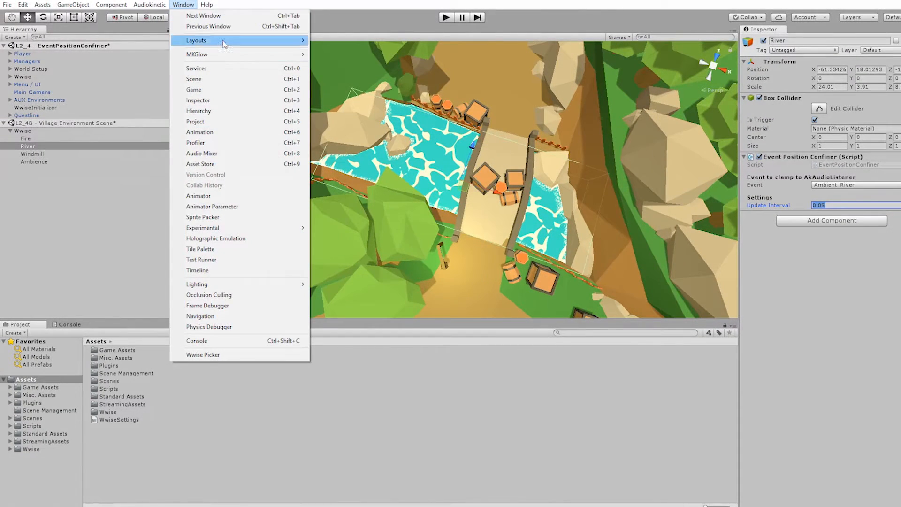
mouse_move(221, 40)
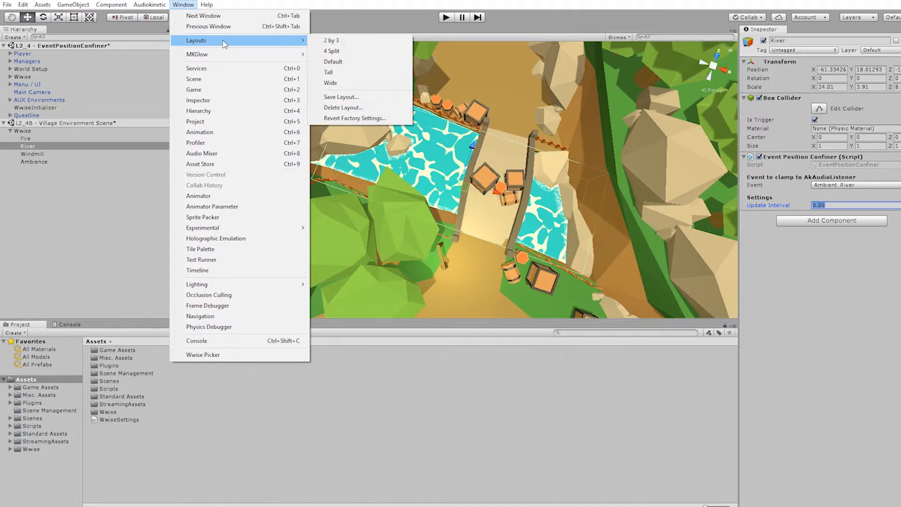
left_click(358, 40)
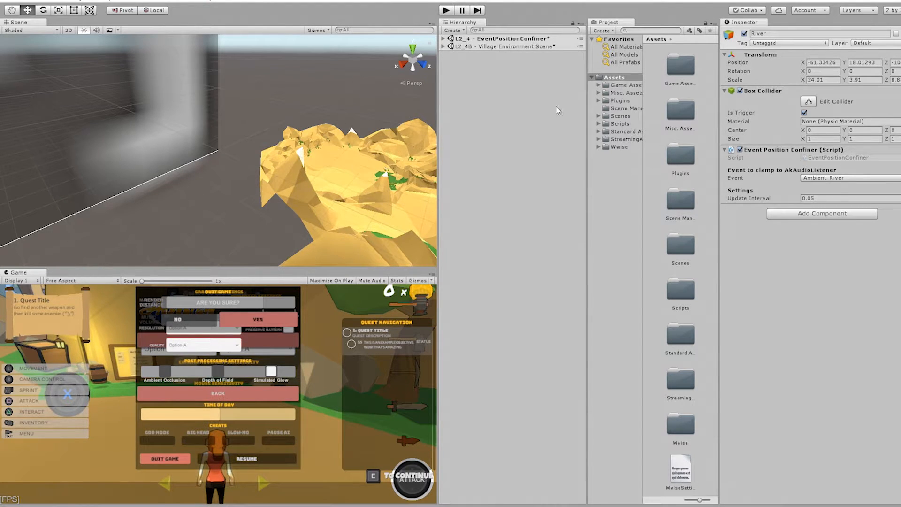
- Select River under Wwise in the Village Environment Scene and frame the bridge and river in the Scene view
left_click(443, 47)
left_click(450, 54)
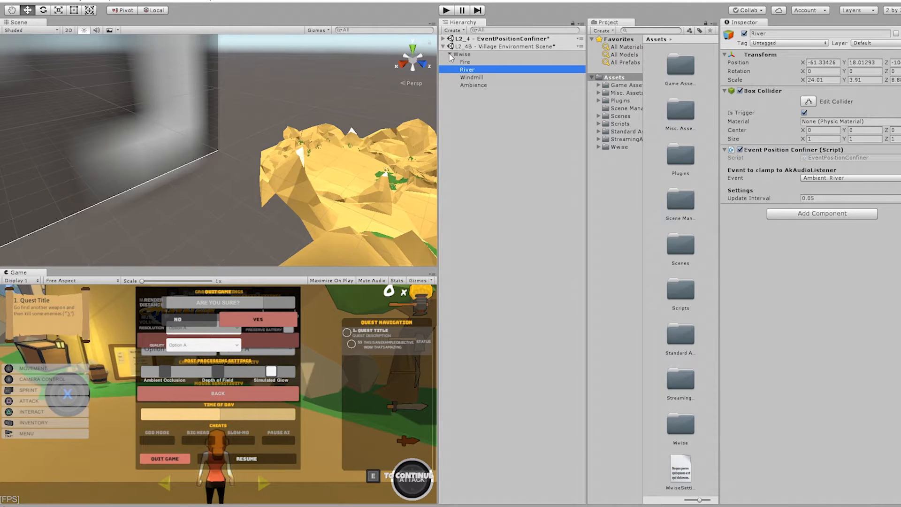
left_click(483, 62)
left_click(482, 69)
key("f")
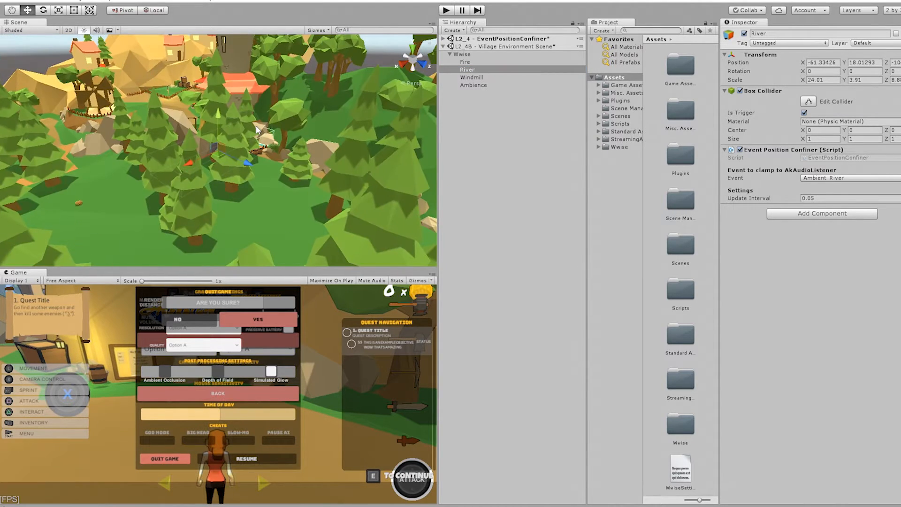
left_click_drag(257, 130, 304, 112, "alt")
scroll(352, 151, "up", 5)
middle_click_drag(305, 112, 296, 122)
left_click_drag(296, 122, 255, 199, "alt")
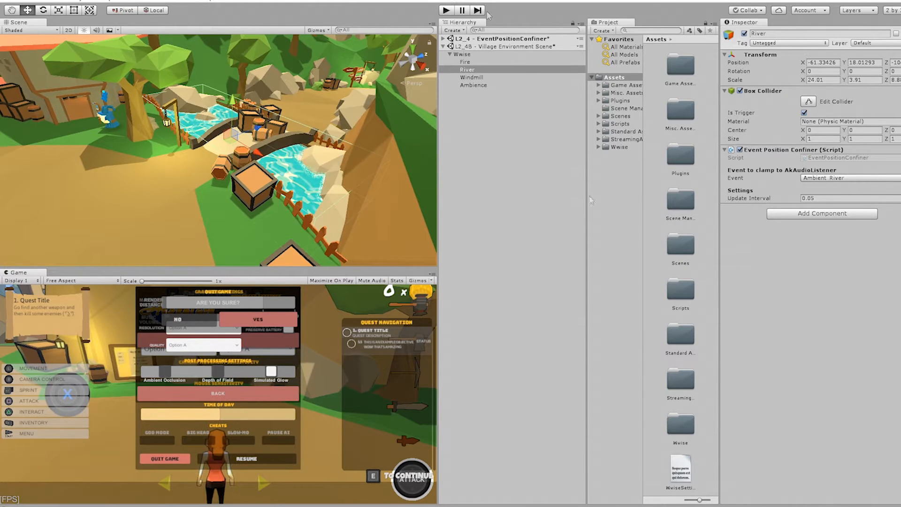
- Run the game and walk the character toward the bridge
left_click(447, 10)
key("Escape")
left_click(277, 348)
left_click(253, 369)
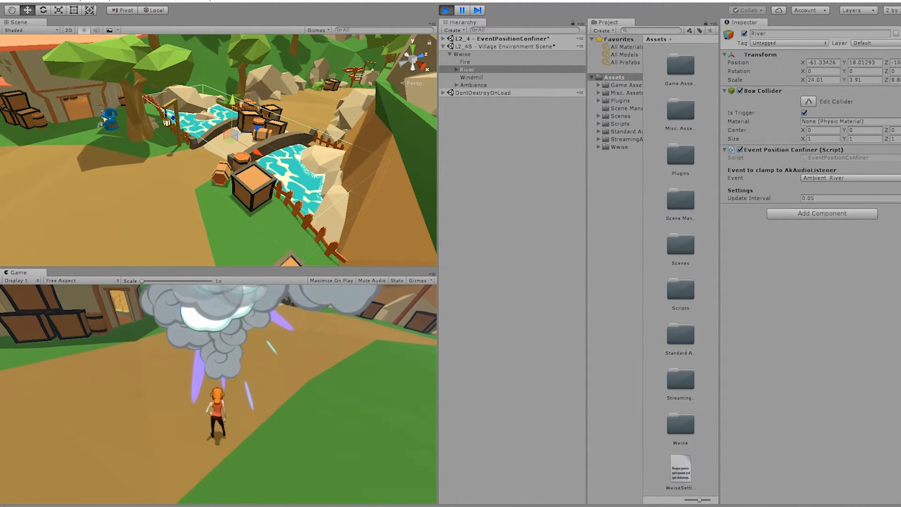
key("w")
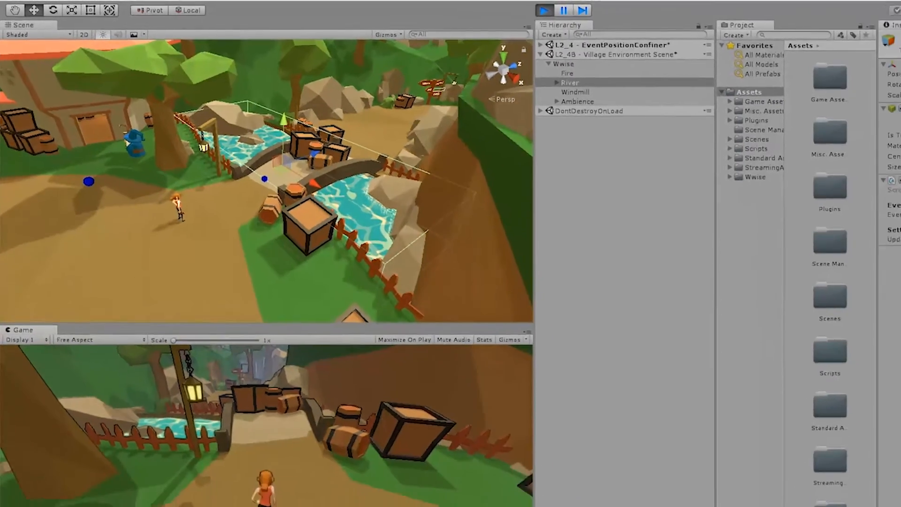
- Pause the game and select River's Clamped Emitter child to see its position in the scene
key("Escape")
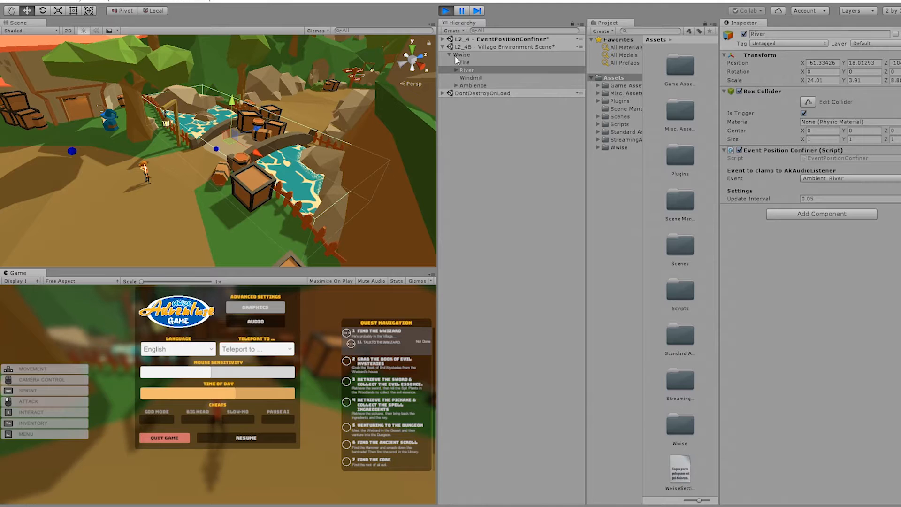
left_click(457, 70)
left_click(474, 78)
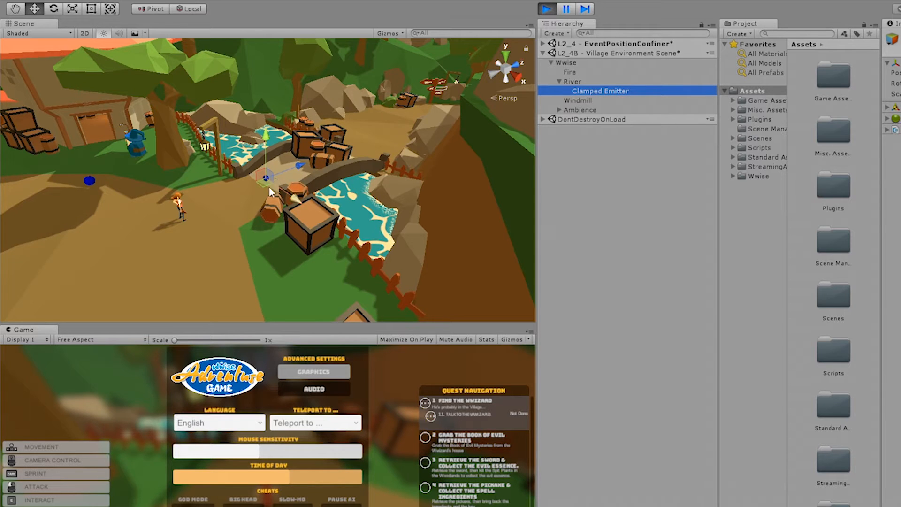
- Resume the game and walk the character around near the bridge to observe how the Clamped Emitter follows
left_click(411, 389)
key("Escape")
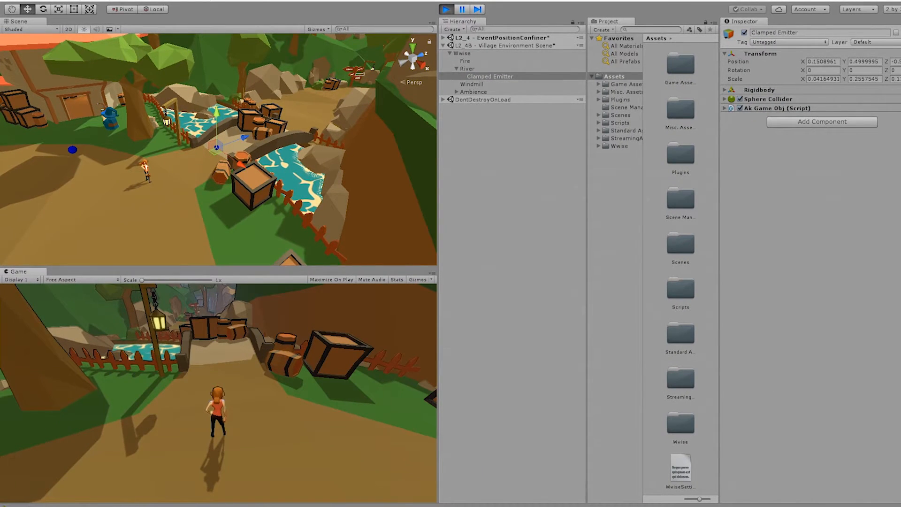
key("w")
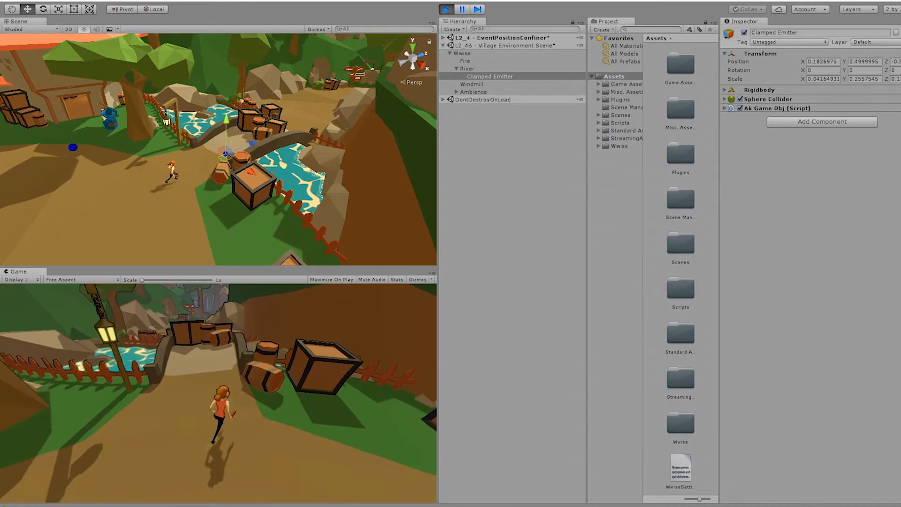
key("w")
key("a")
key("d")
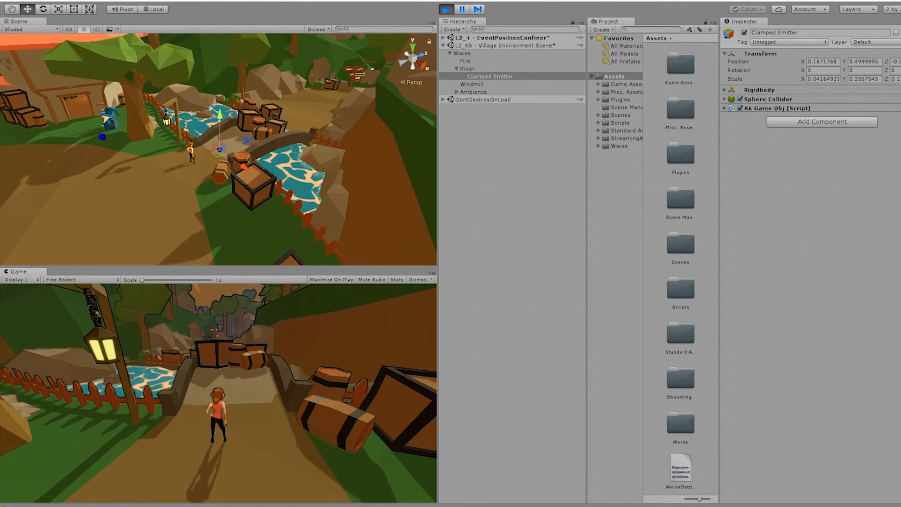
- Pause the game, examine the Main Camera's Ak Audio Listener component, and resume playing by the bridge
key("Escape")
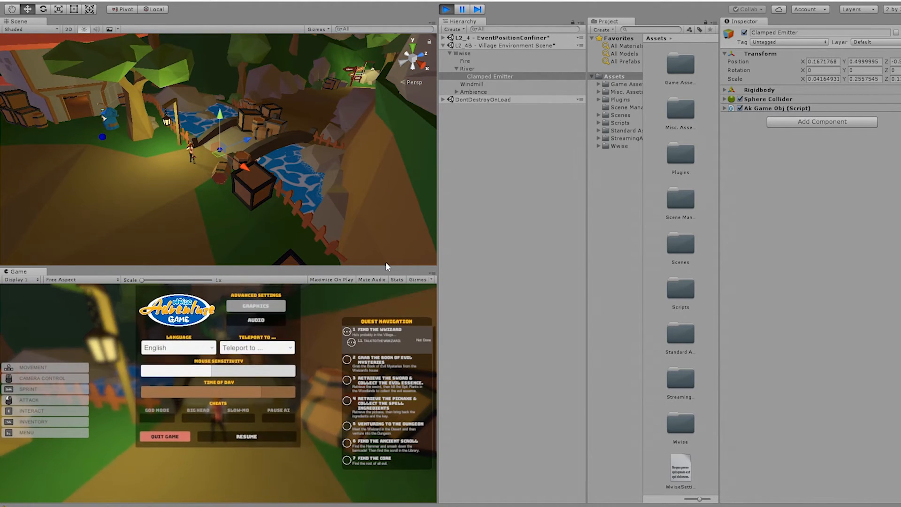
left_click(443, 37)
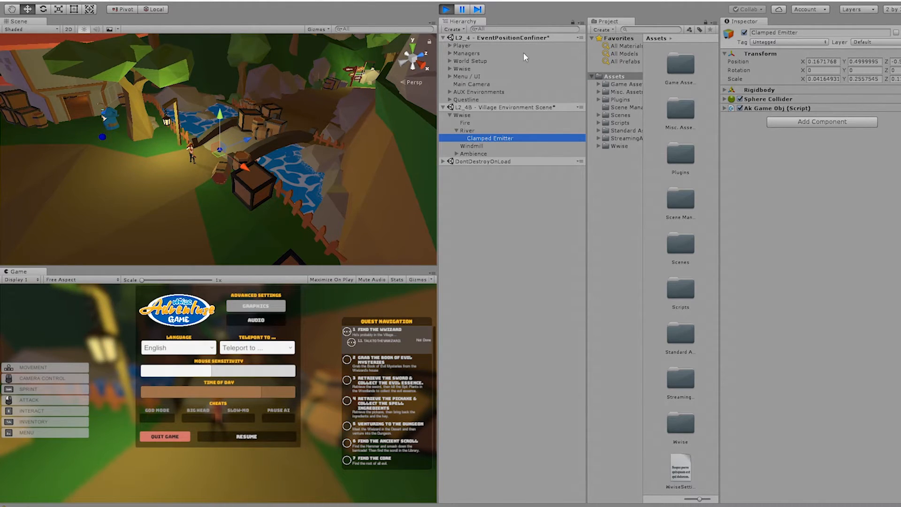
left_click(474, 84)
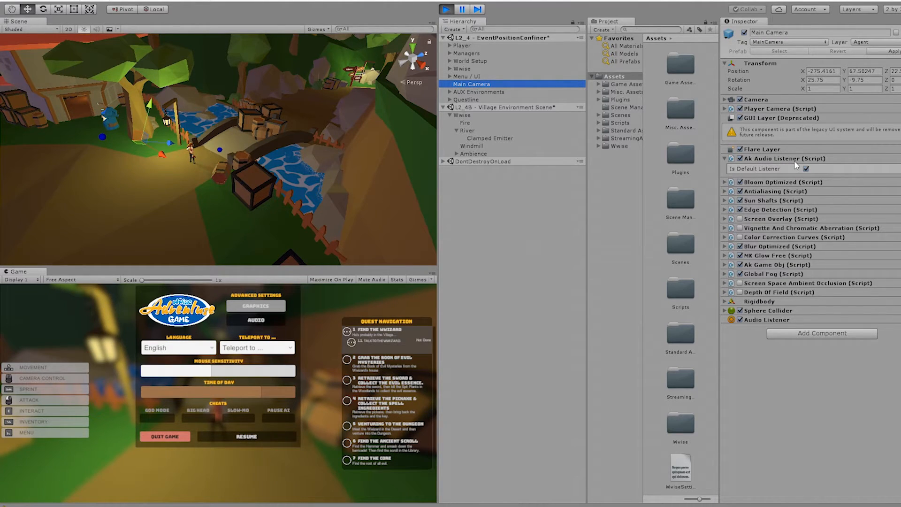
left_click(341, 307)
key("Escape")
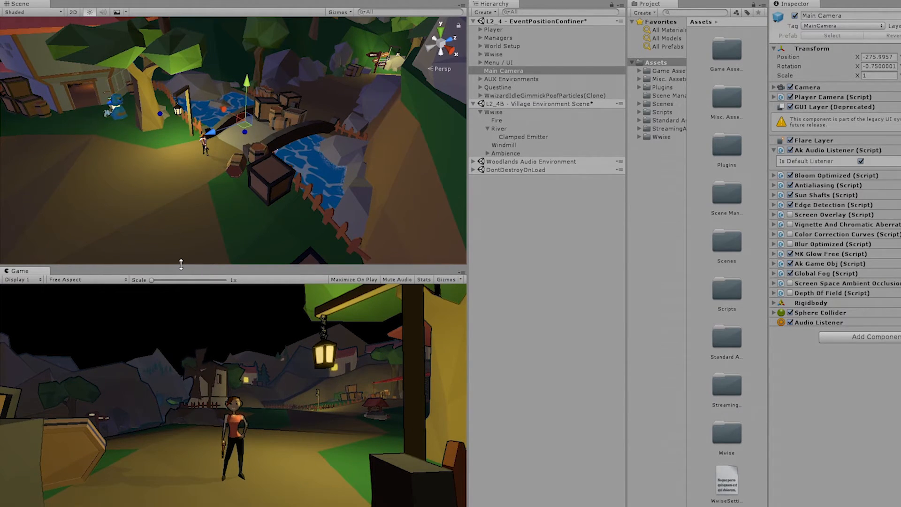
- Pause the game, select River to show its box collider bounds, and resume playing
key("Escape")
left_click(505, 128)
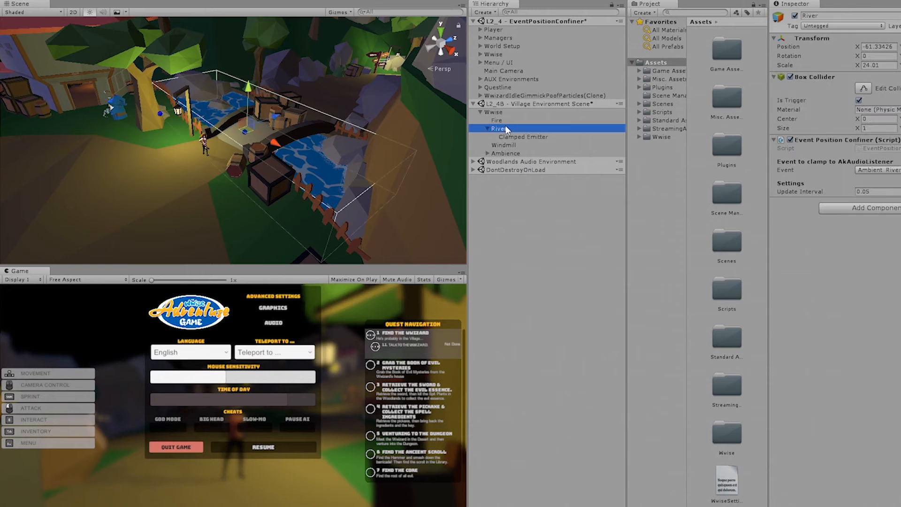
left_click(335, 409)
key("Escape")
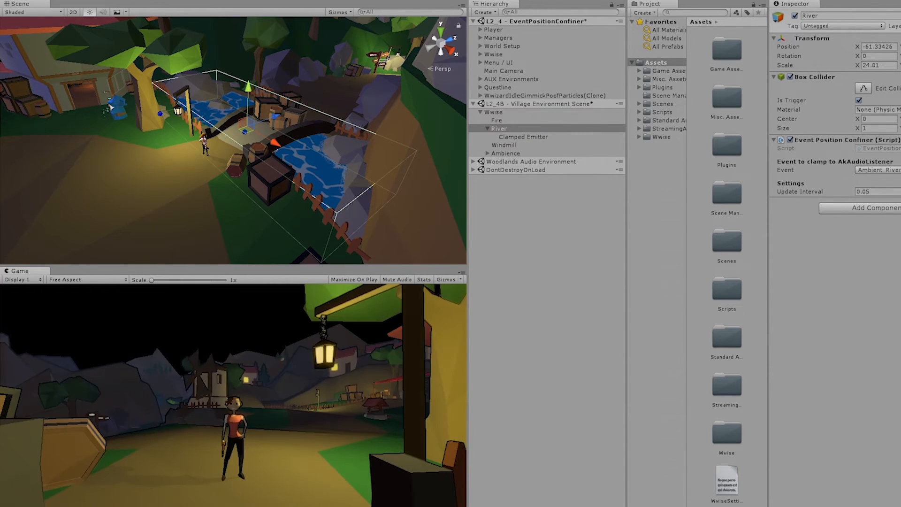